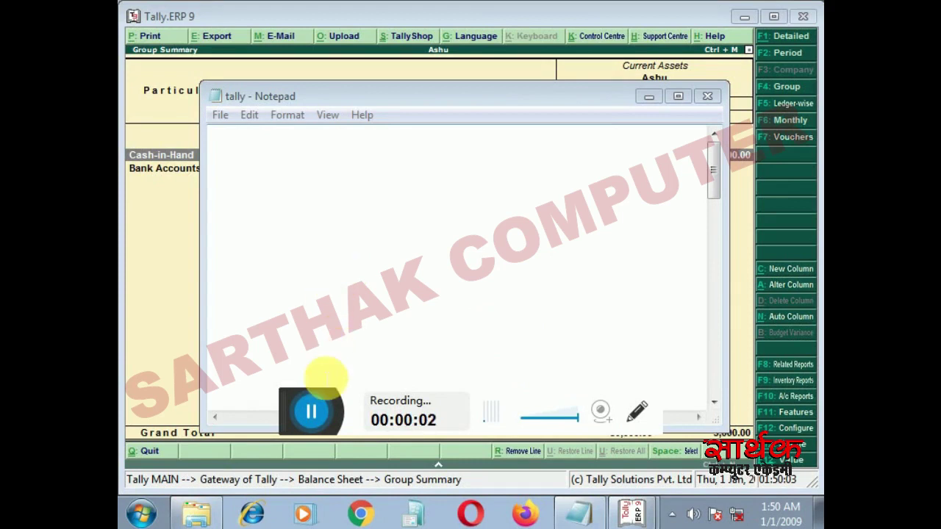
click(650, 97)
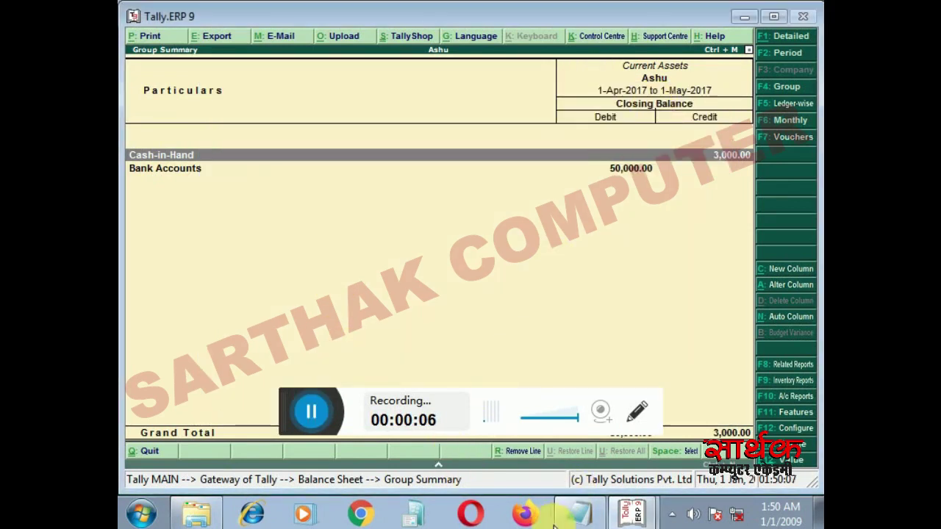
click(574, 515)
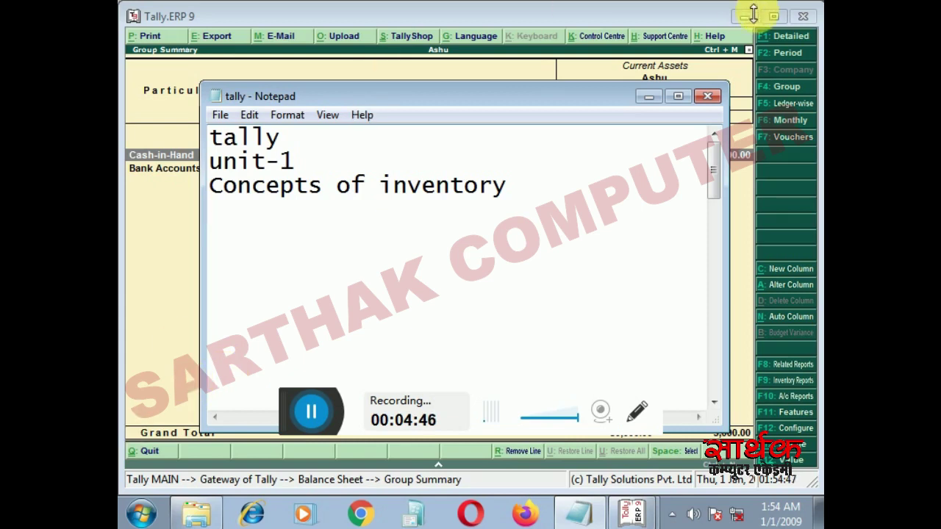
Step: Minimize the Notepad notes and leave the Group Summary and Balance Sheet to return to the Gateway of Tally
click(650, 97)
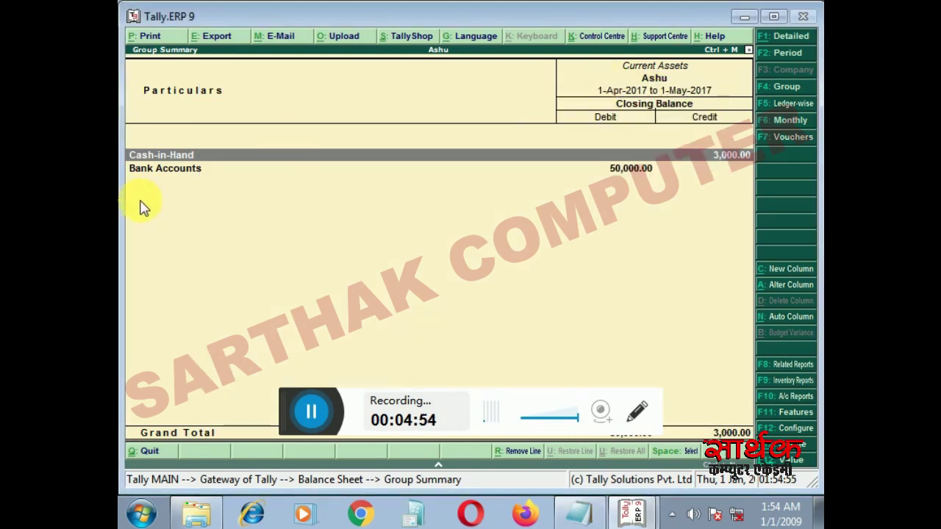
key(Escape)
key(Escape)
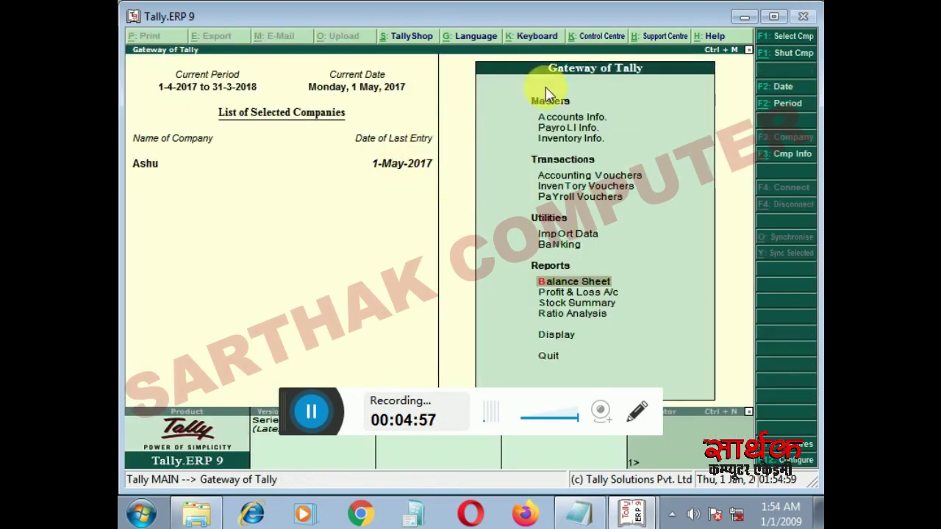
Step: Create a single stock group named Mobile under Primary, without adding up item quantities, and save it
click(579, 141)
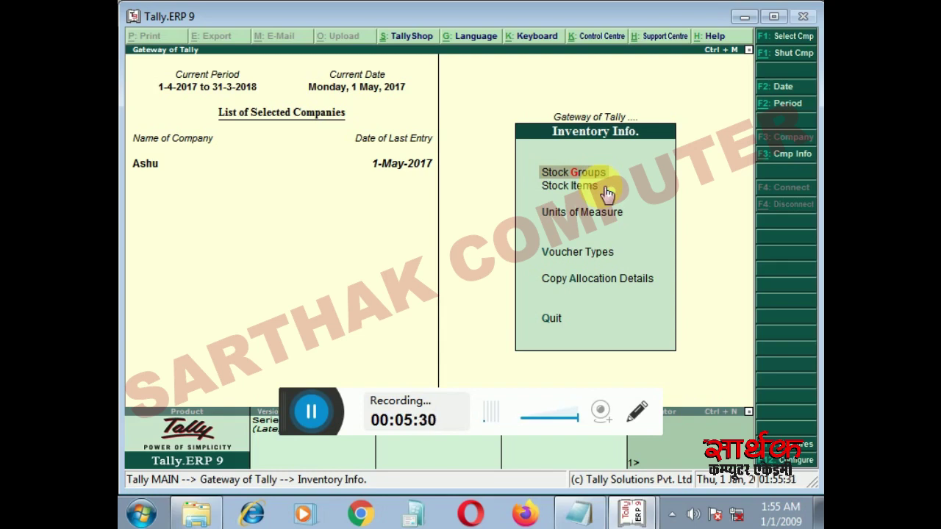
key(Return)
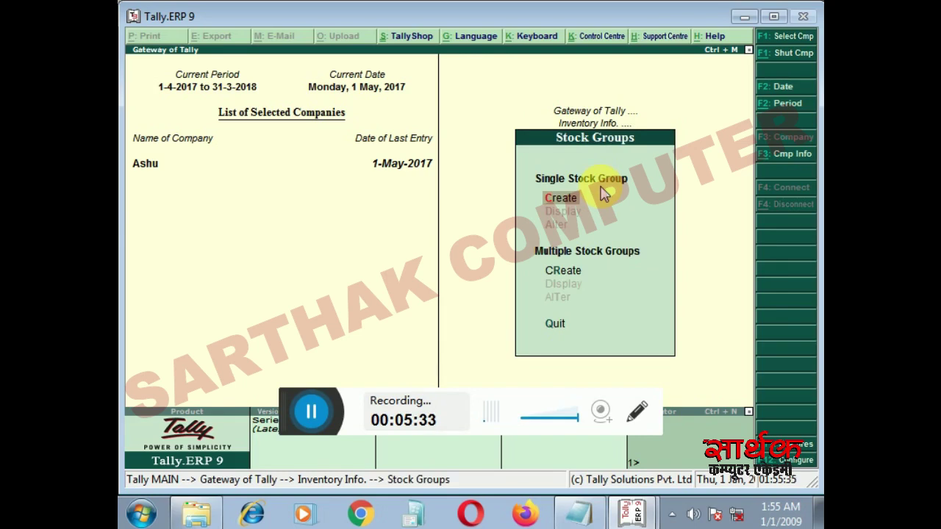
key(Return)
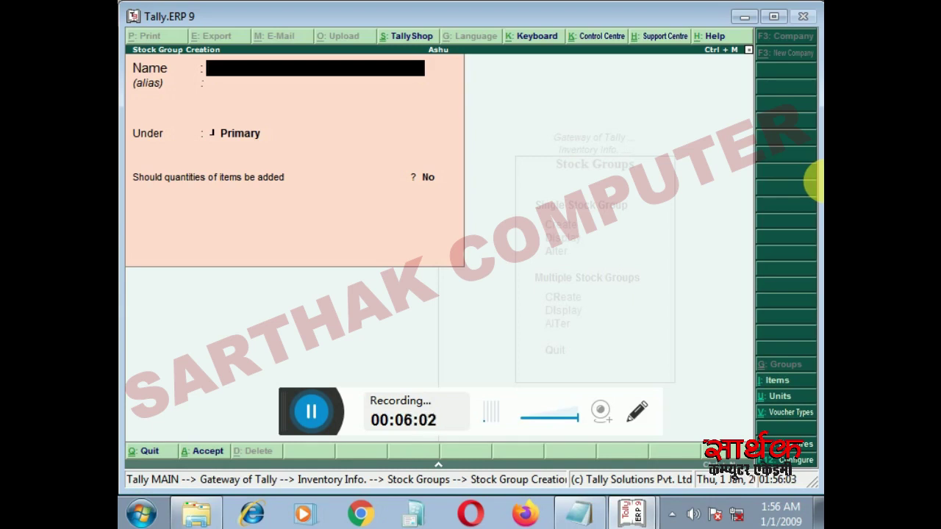
text(Mobile)
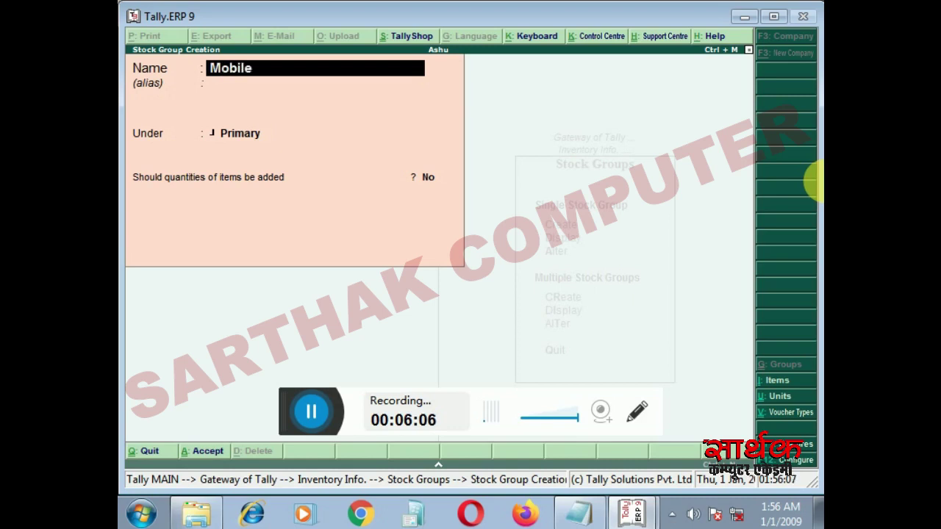
key(Return)
key(Return)
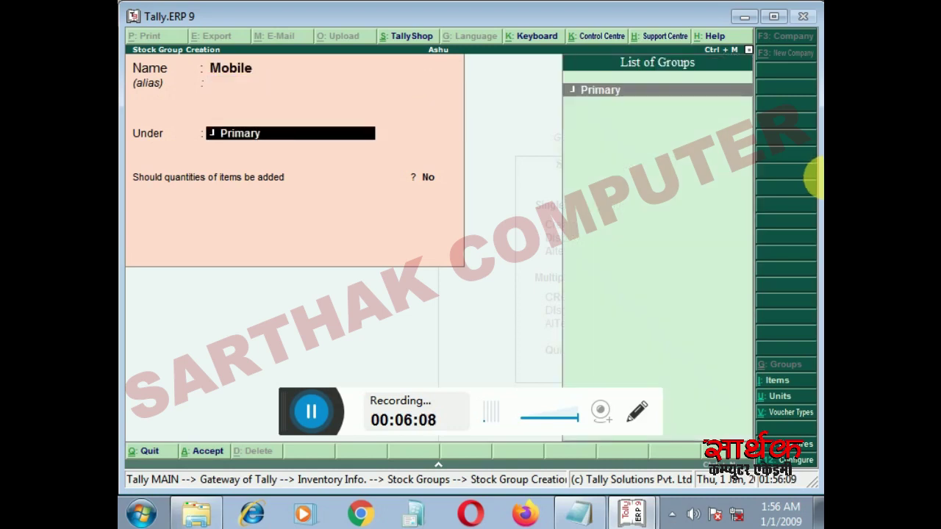
key(Return)
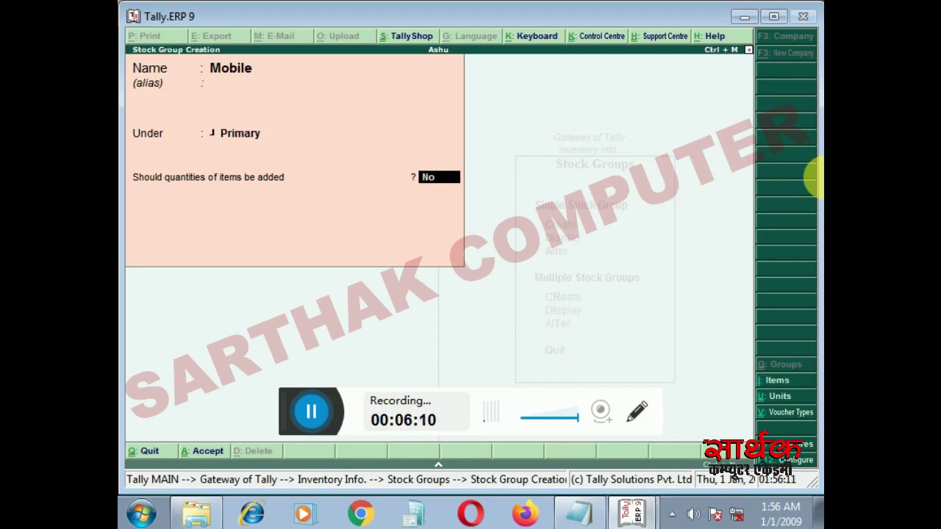
key(Return)
key(Return)
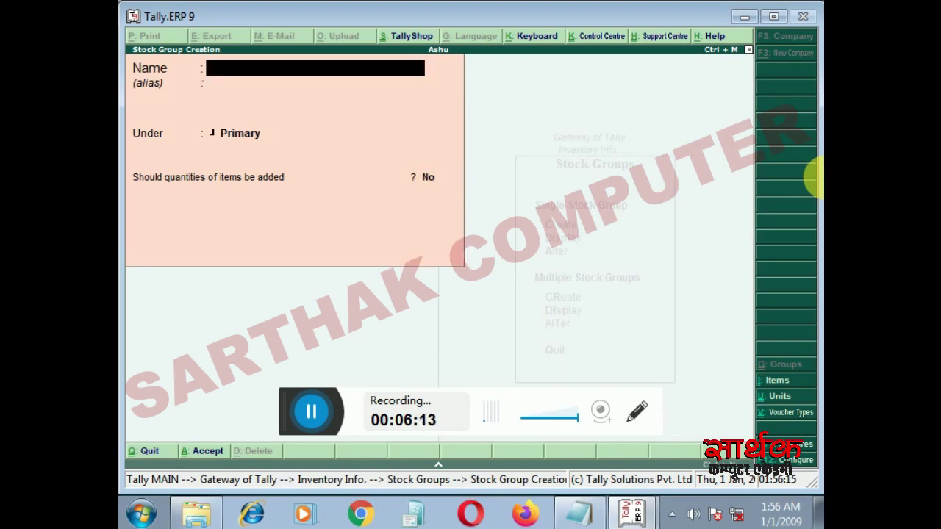
Step: Create a second stock group named Food Items under Primary, and return to the Inventory Info. menu
text(Food items)
key(Return)
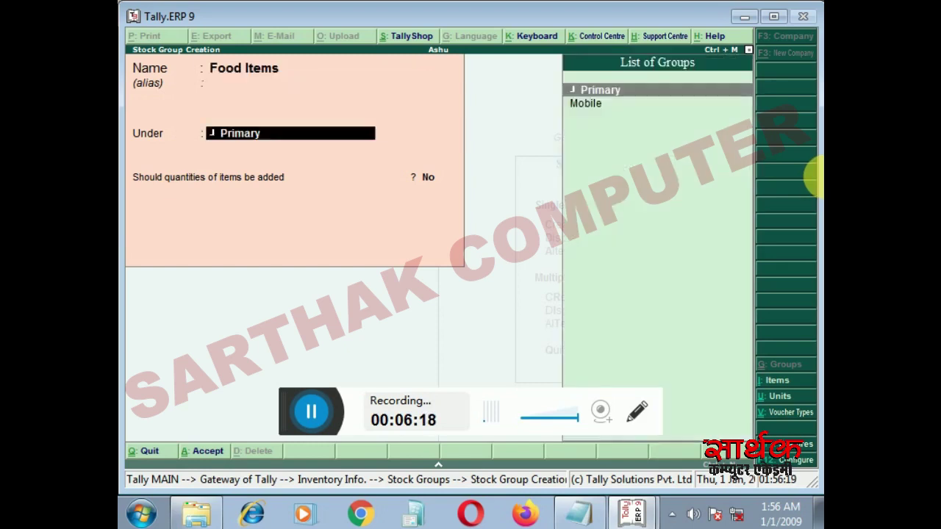
key(Return)
key(Return)
key(Return)
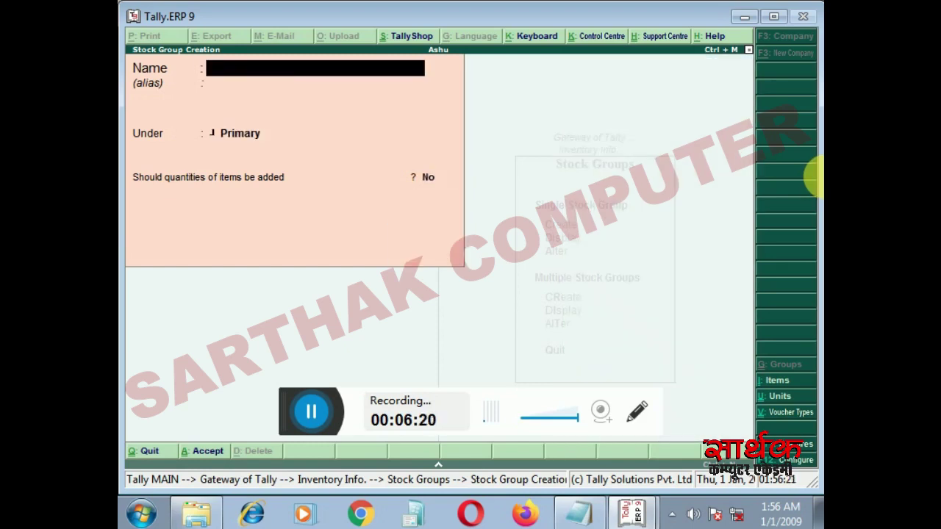
key(Escape)
key(Return)
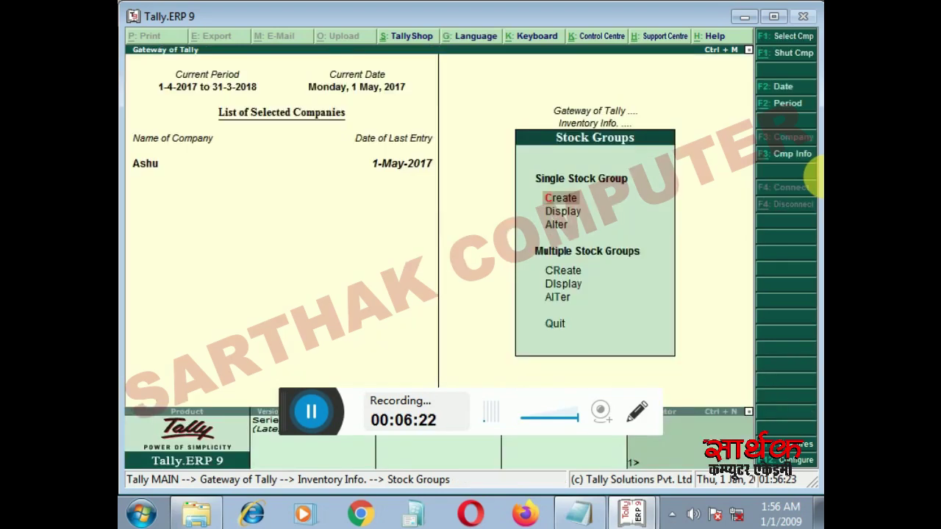
key(Escape)
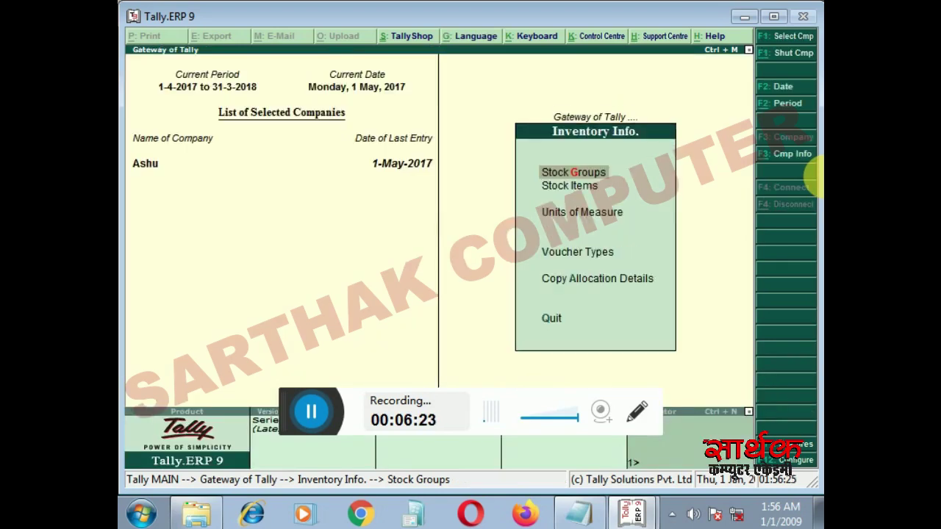
Step: Create a simple unit of measure with the symbol set, no formal name and 0 decimal places
key(Down)
key(Down)
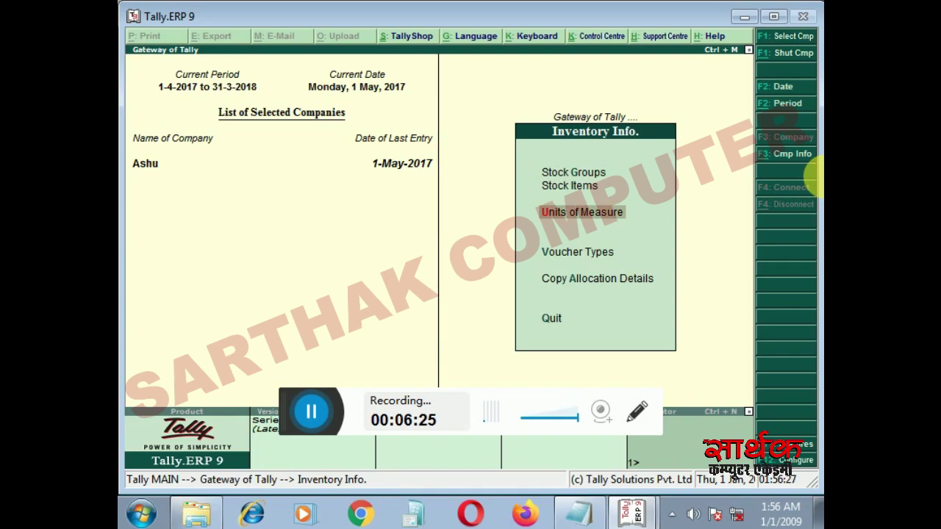
key(Up)
key(Down)
key(Return)
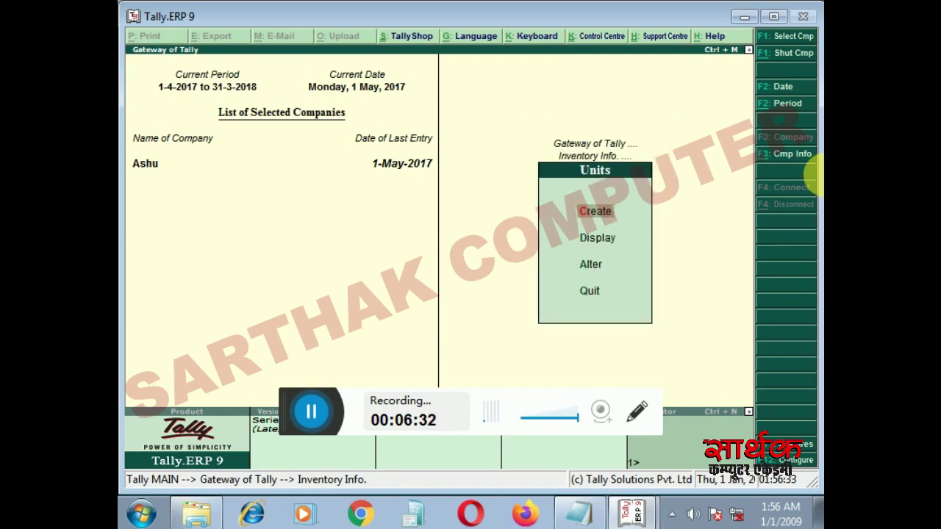
key(Return)
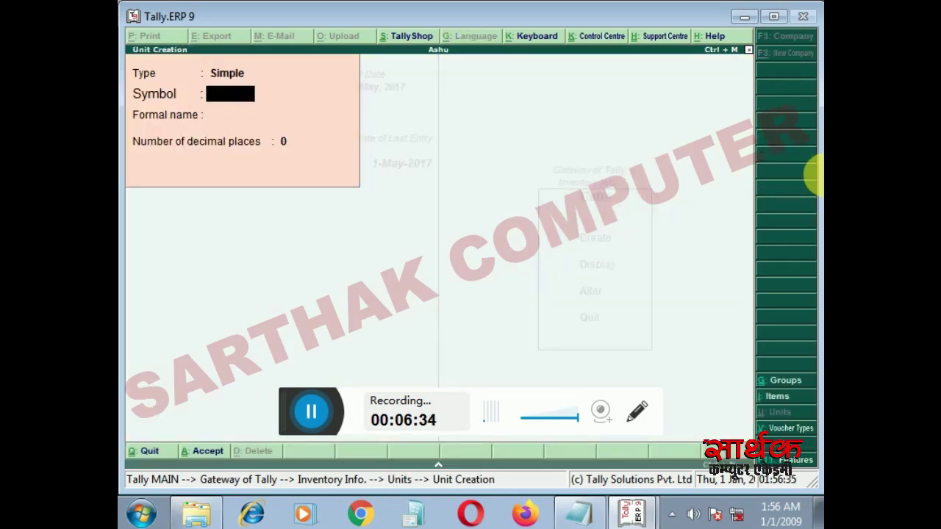
key(BackSpace)
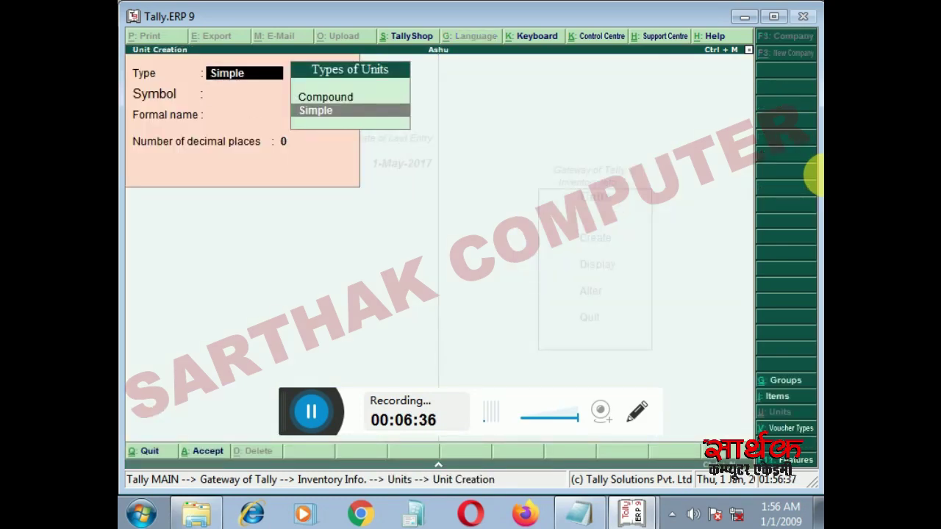
key(Return)
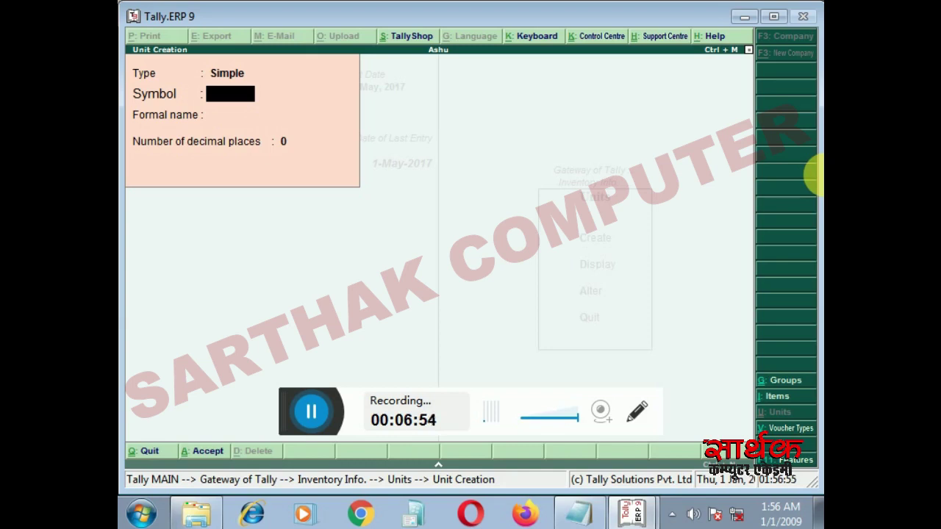
text(set)
key(Return)
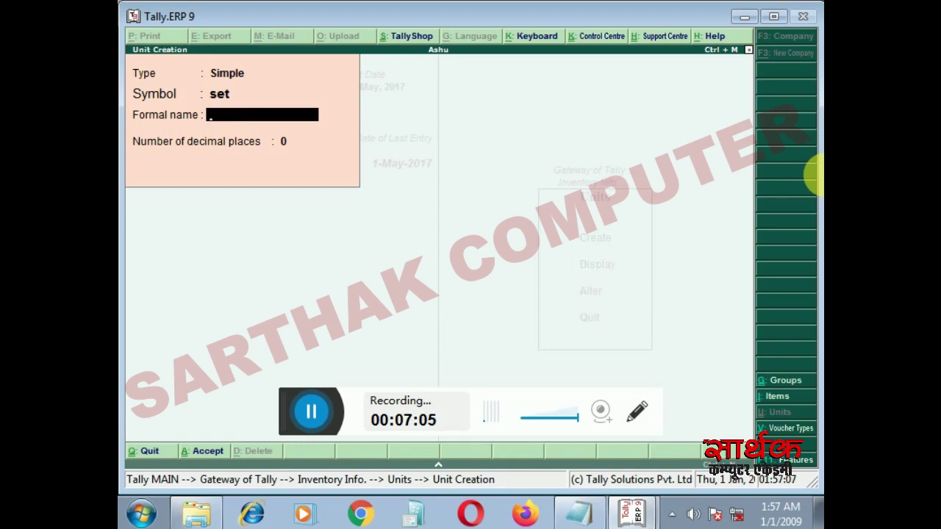
key(Return)
key(Return)
key(Return)
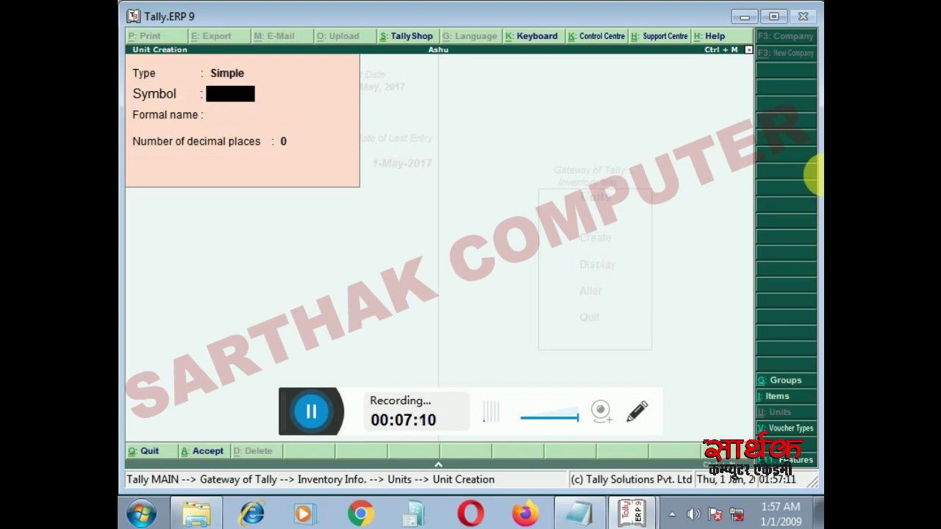
Step: Create a simple unit with symbol kg, formal name Kilogram and 0 decimal places, and return to the Inventory Info. menu
text(kg)
key(Return)
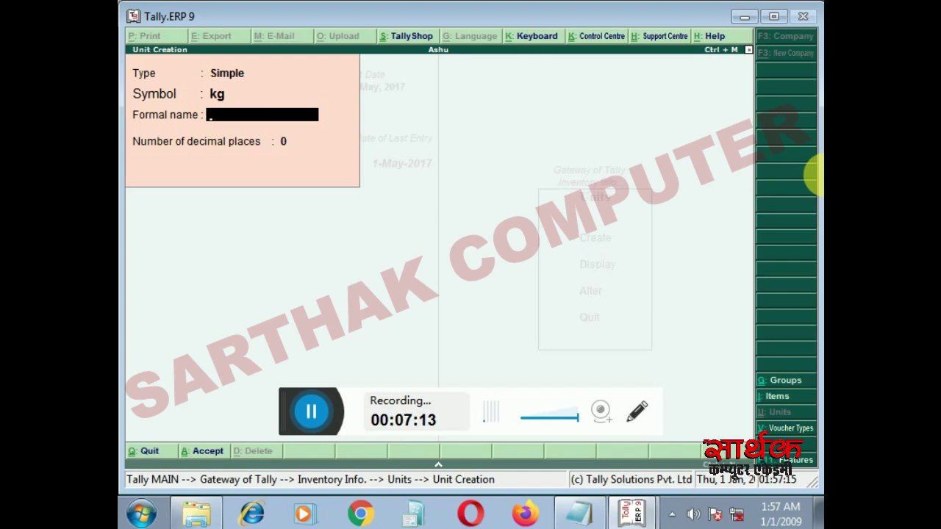
text(K)
text(ill\)
text(ogra)
text(m)
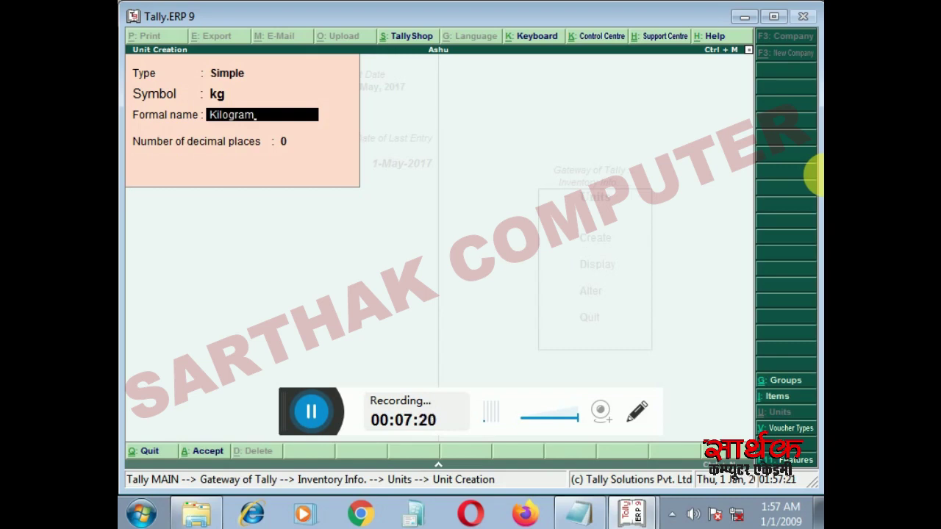
key(Return)
key(Return)
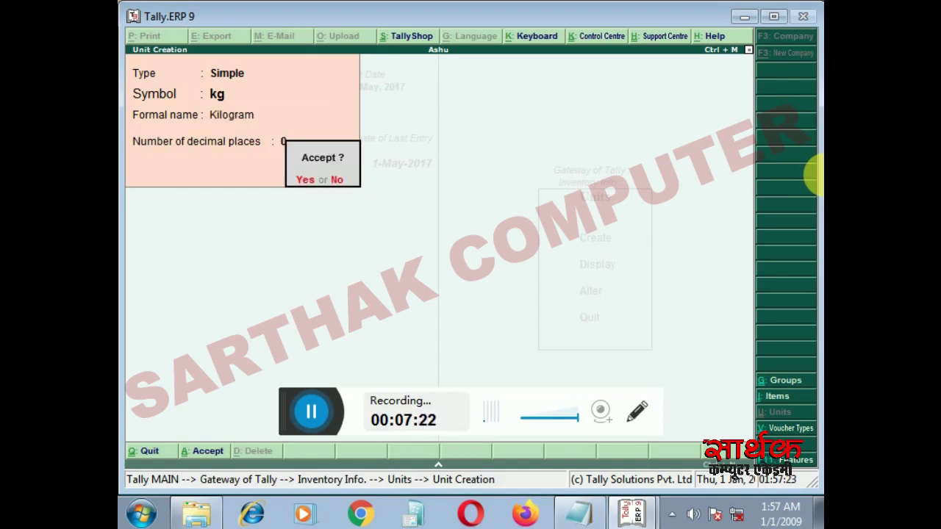
key(Return)
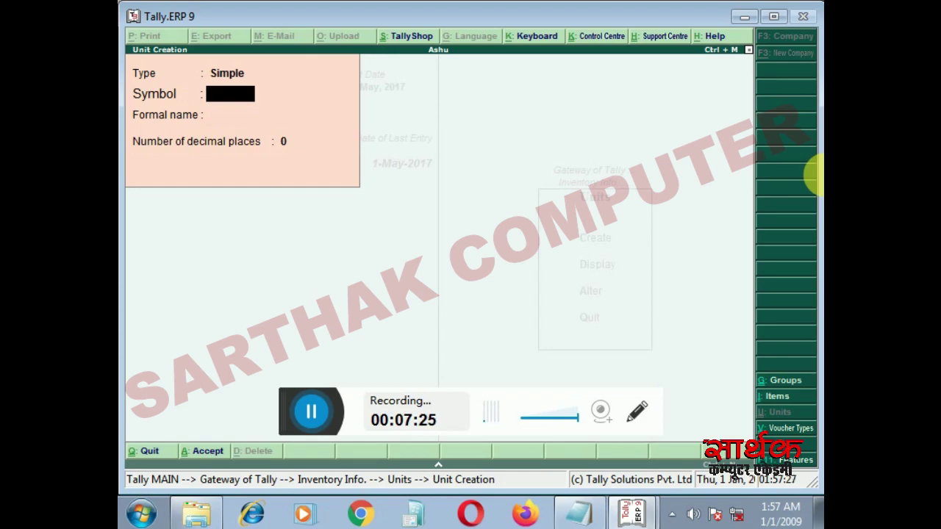
key(Escape)
key(y)
key(Escape)
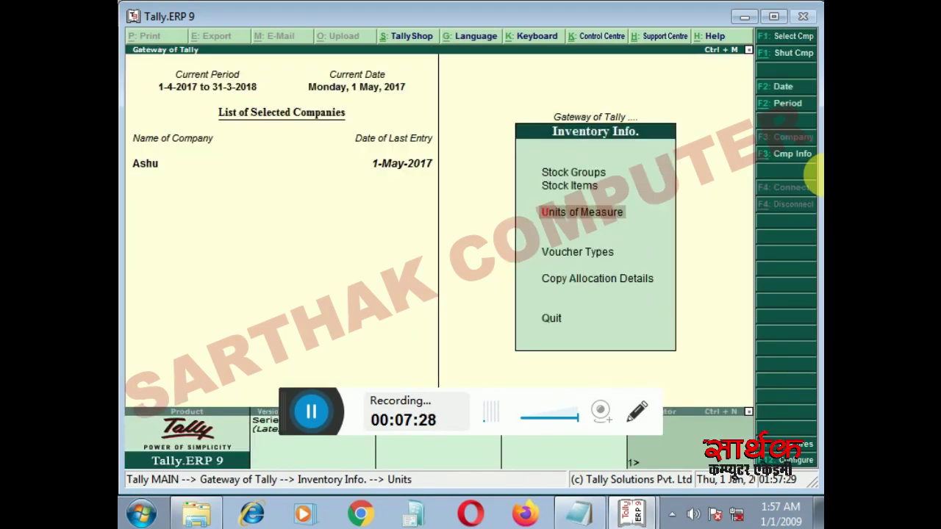
Step: Start a new single stock item named Realme 5, without an alias, and place it under the Mobile group
key(Up)
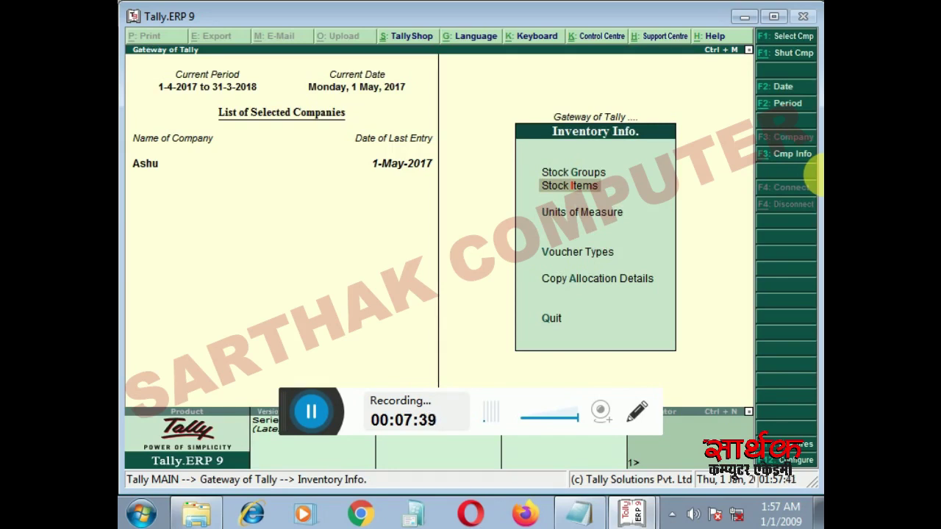
key(Return)
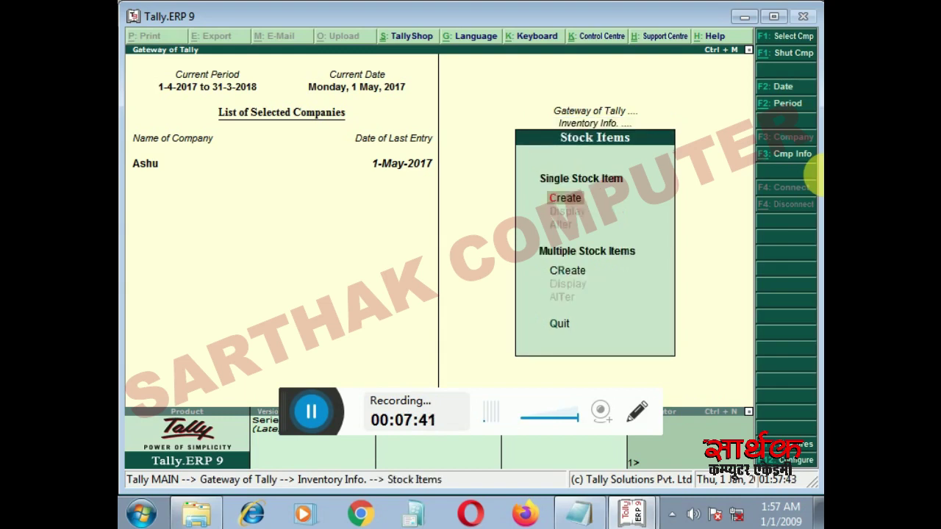
key(Return)
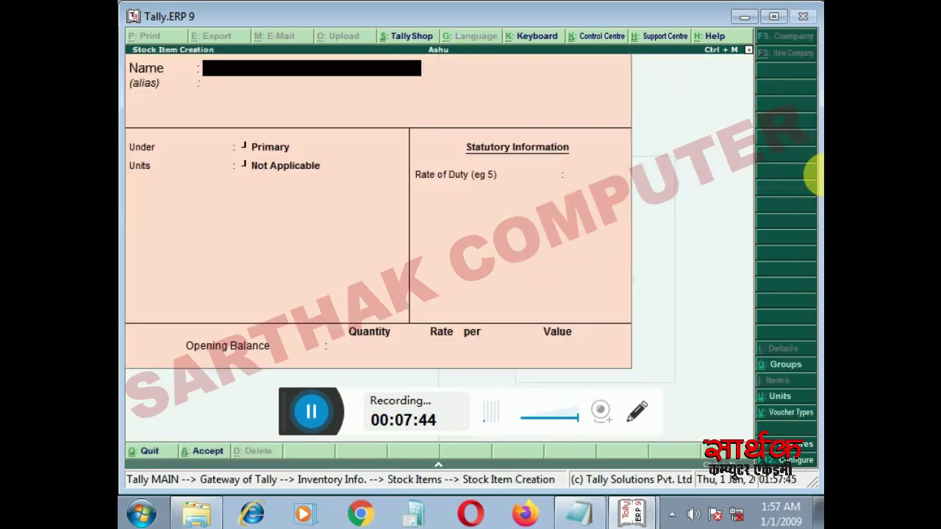
text(Realme 5)
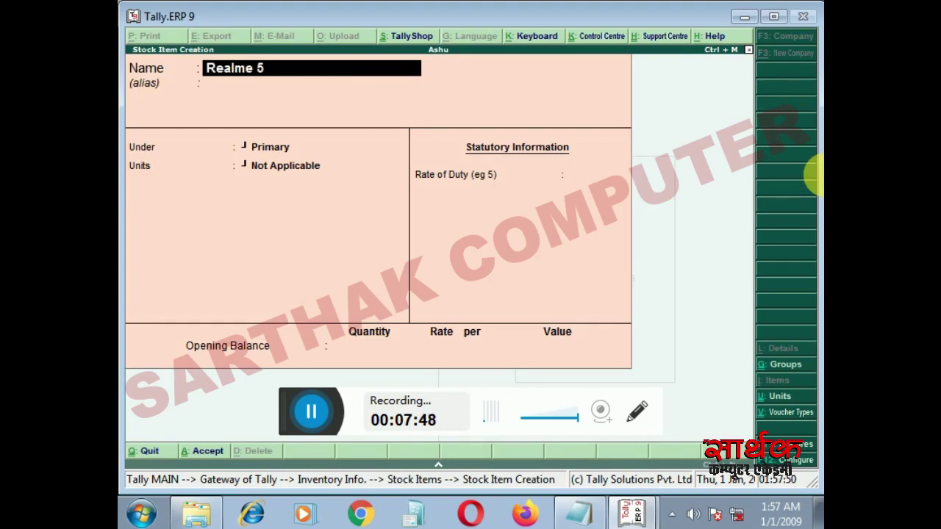
key(Return)
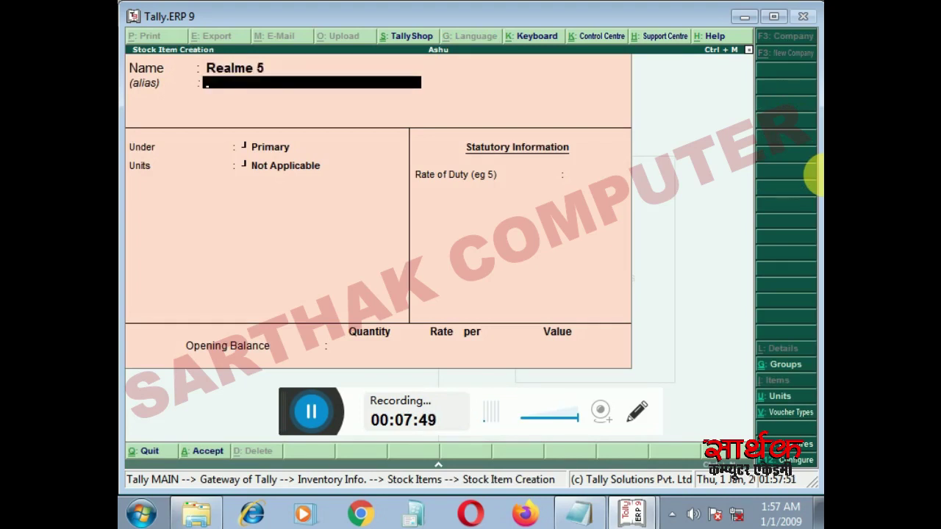
key(Return)
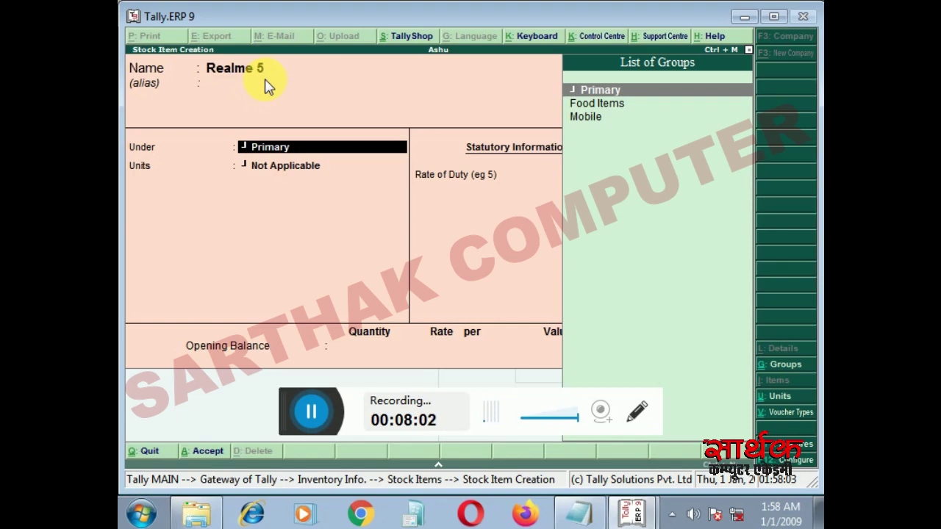
key(Down)
key(Down)
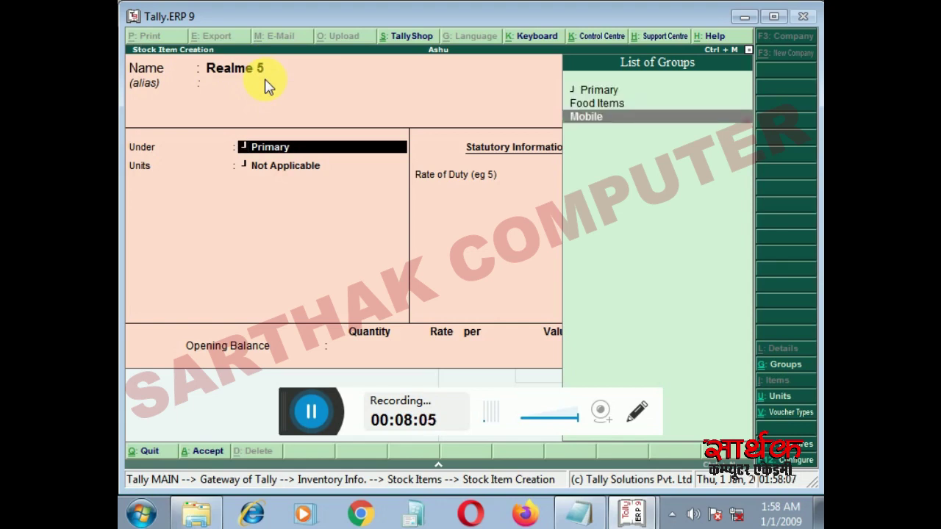
key(Return)
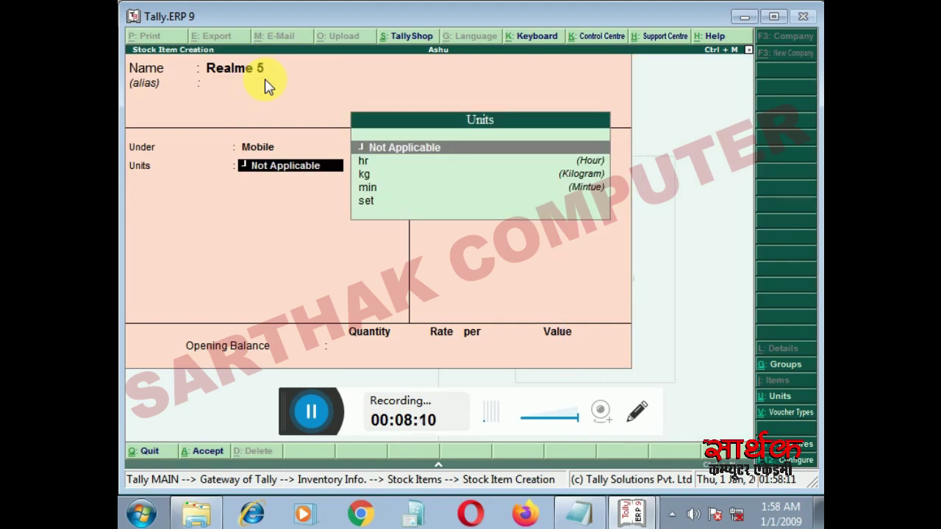
Step: Set the Realme 5 item's unit to set, leave the duty rate and opening balance unfilled, and save the item
key(Down)
key(Down)
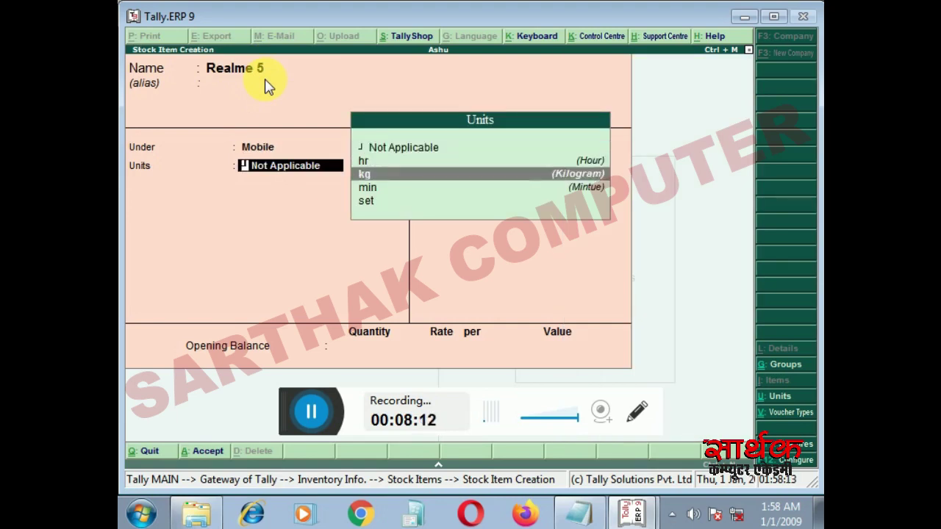
key(Down)
key(Down)
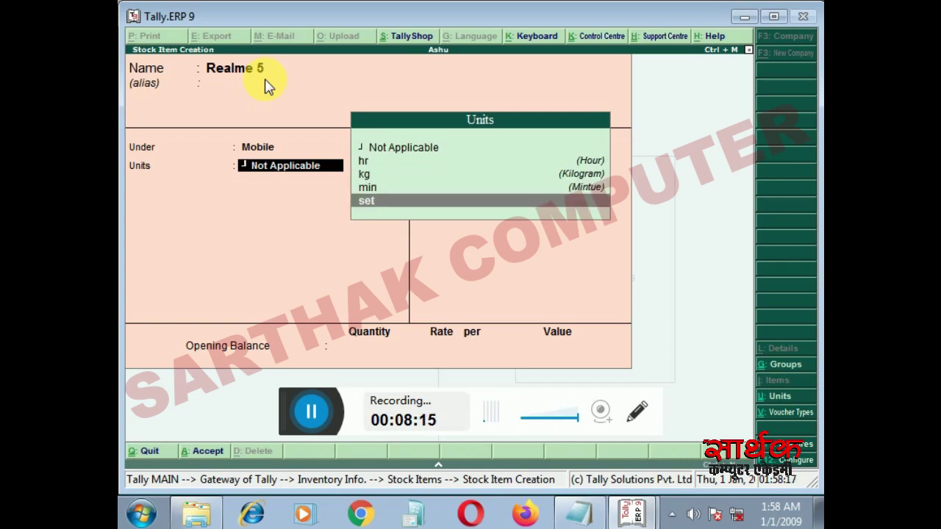
key(Return)
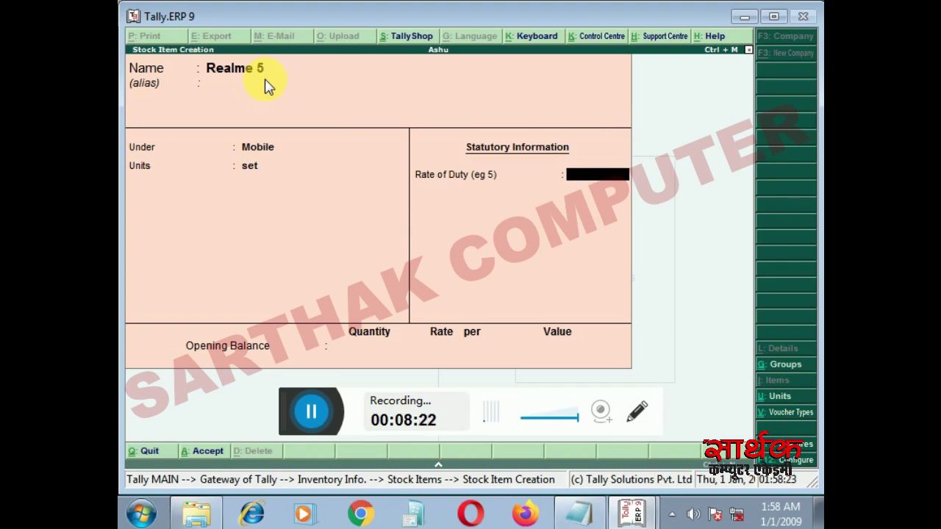
key(BackSpace)
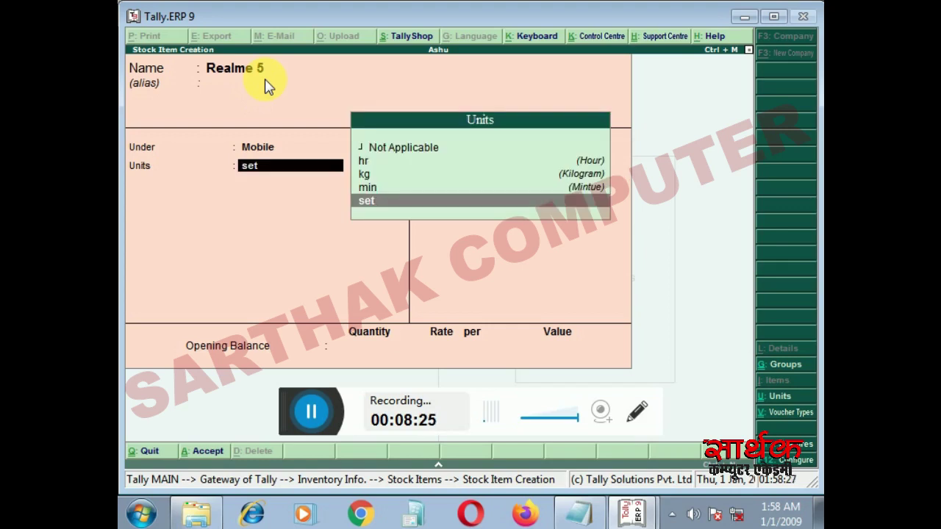
key(Return)
key(Return)
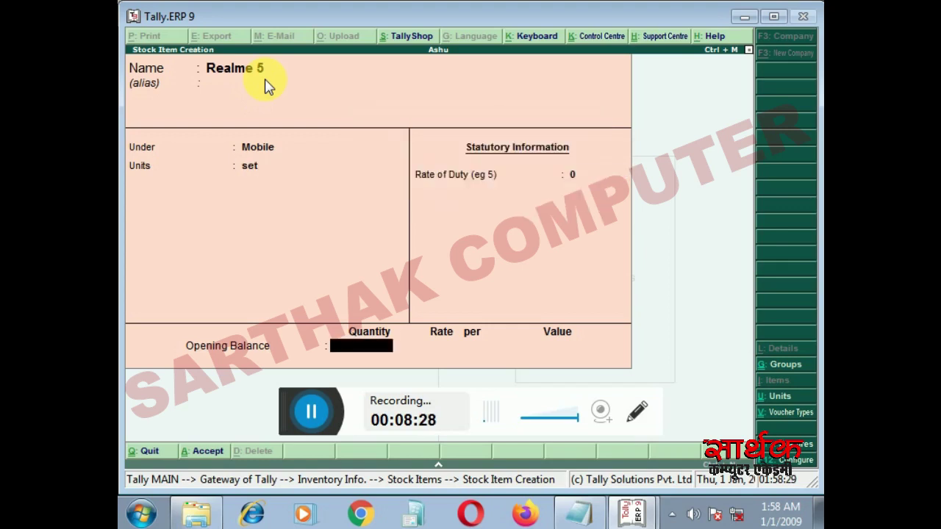
key(Return)
key(Return)
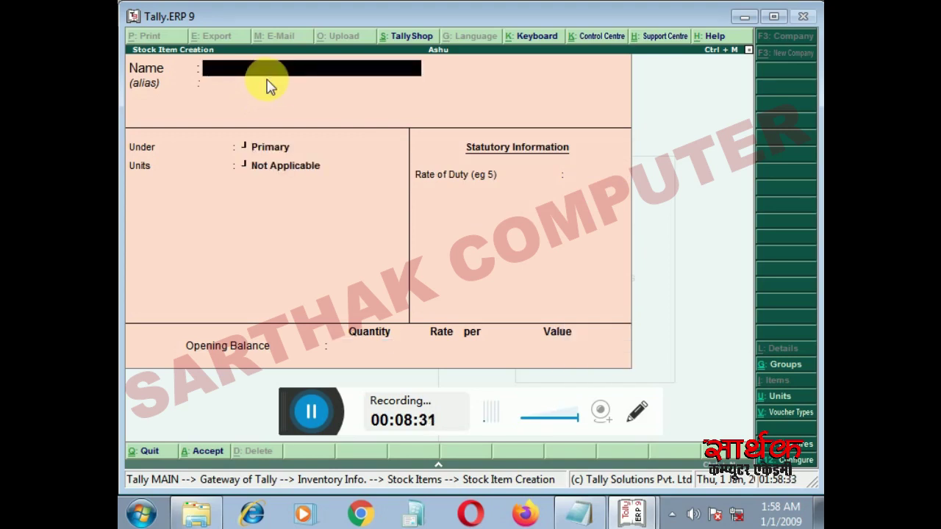
Step: Name the next stock item Basmati Rice, without an alias, and place it under the Food Items group
text(Basmati Rice)
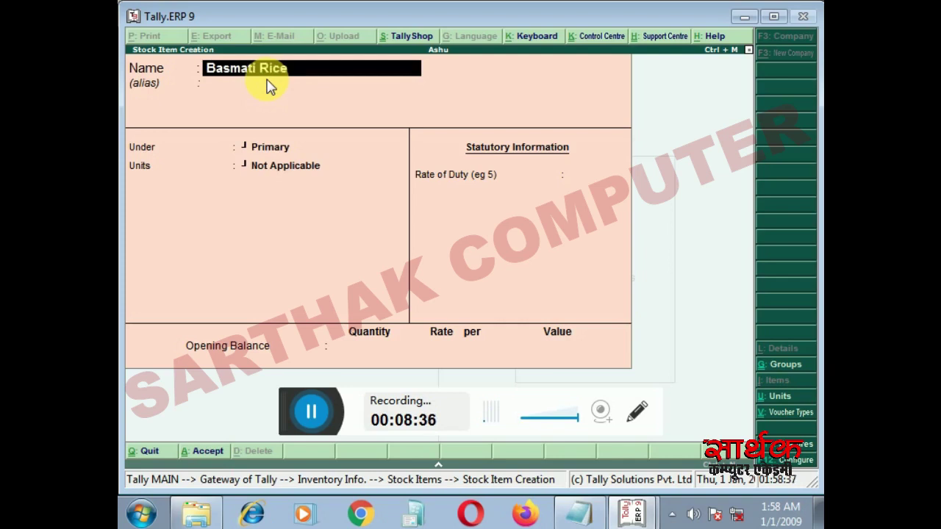
key(Return)
key(Return)
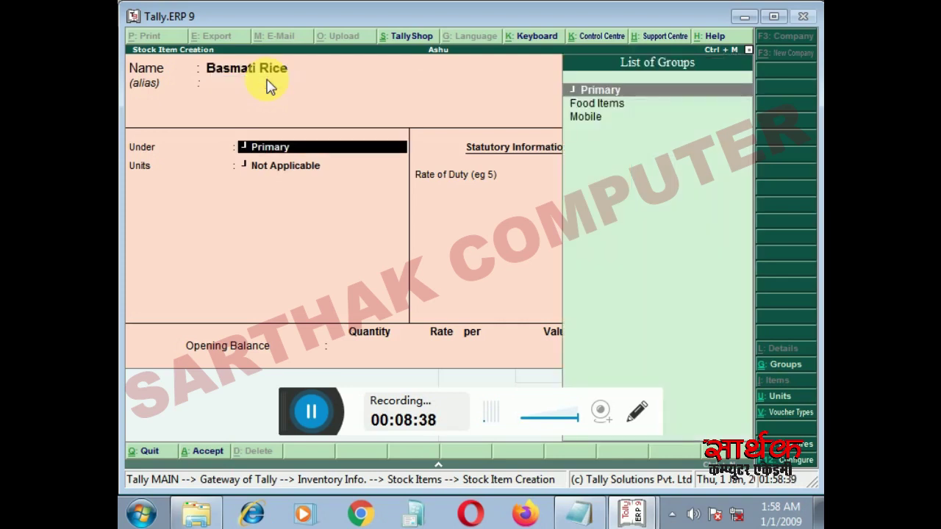
key(Down)
key(Return)
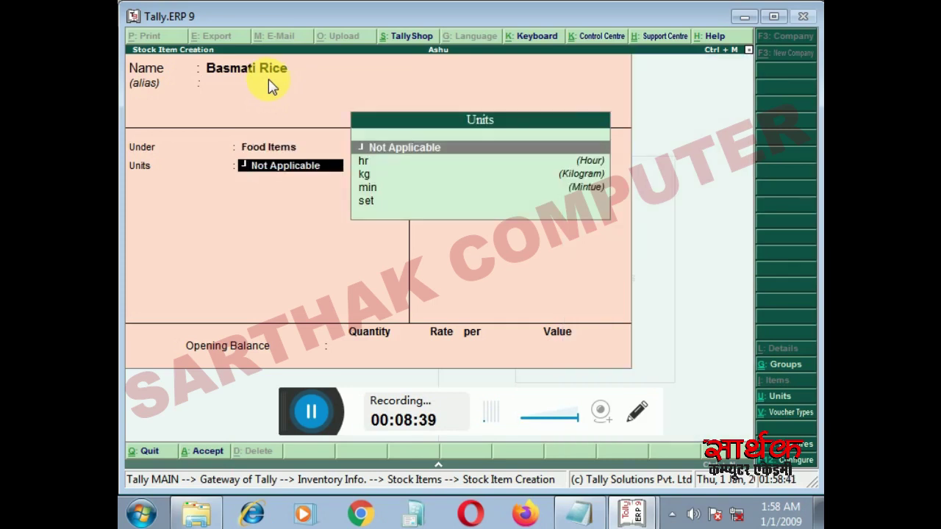
Step: Set the Basmati Rice item's unit to kg, save it without duty rate or opening balance, and return to the Stock Items menu
key(Down)
key(Down)
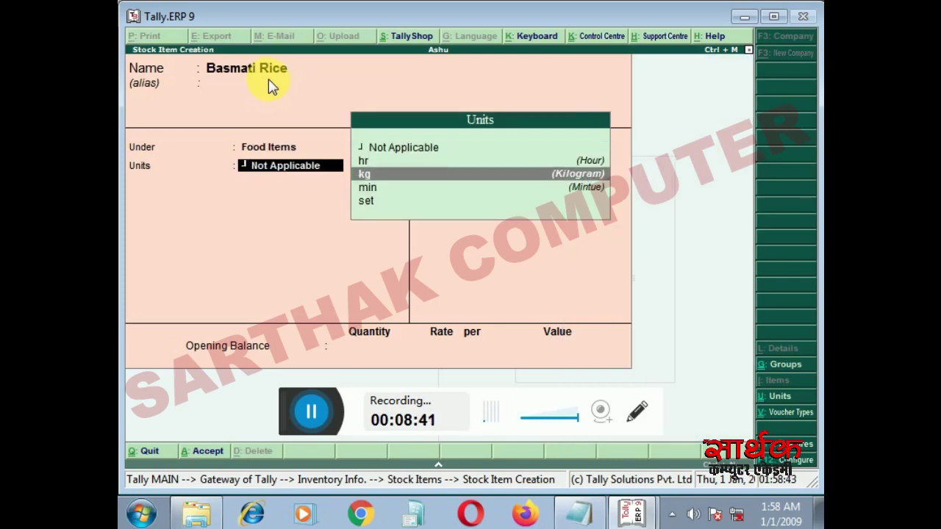
key(Return)
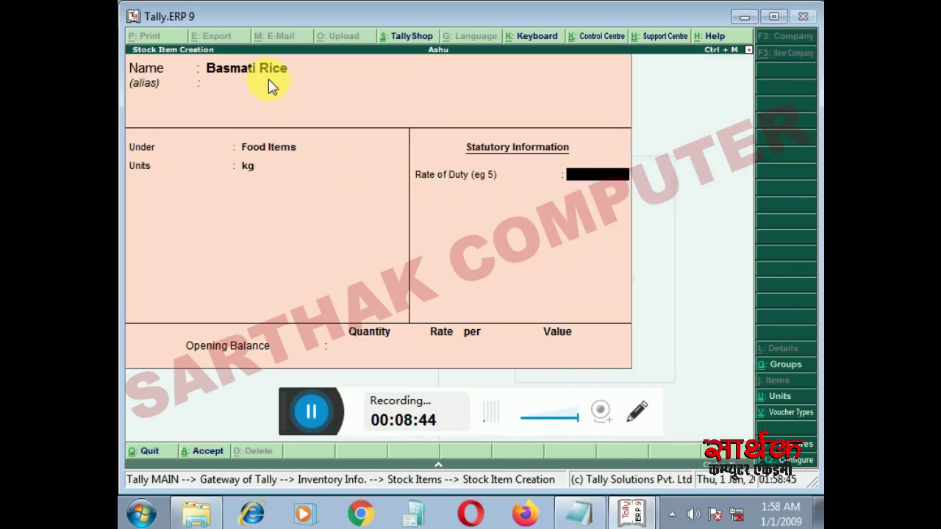
key(Return)
key(Return)
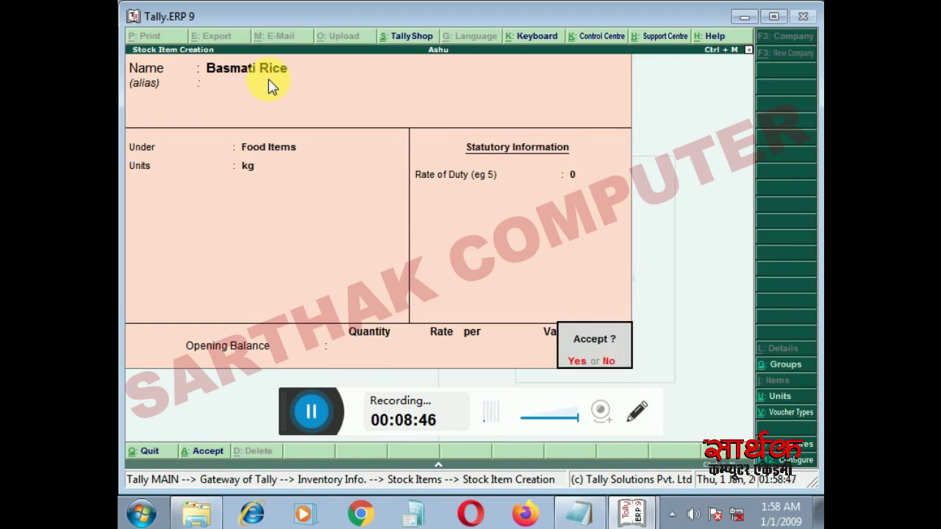
key(Return)
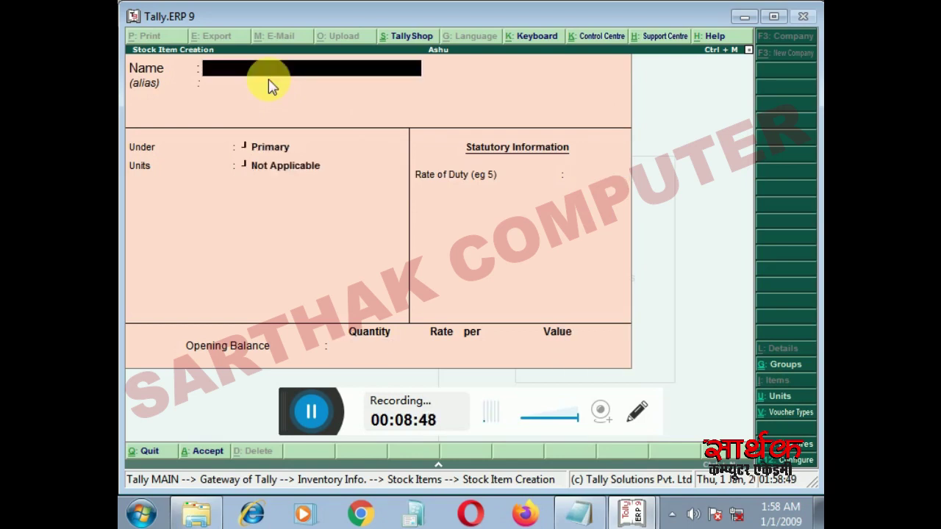
key(Escape)
key(Return)
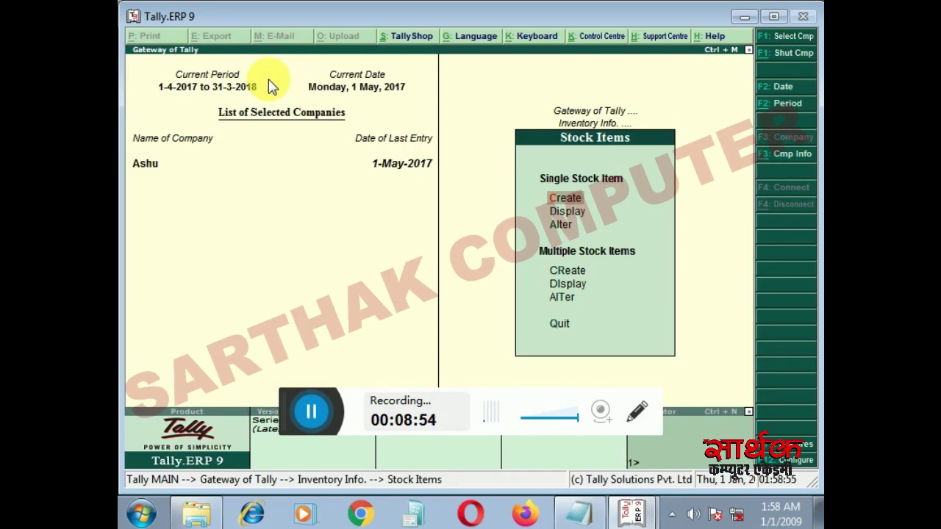
Step: Open the Basmati Rice stock item for alteration to review its details, and quit without saving changes
key(Down)
key(Down)
key(Return)
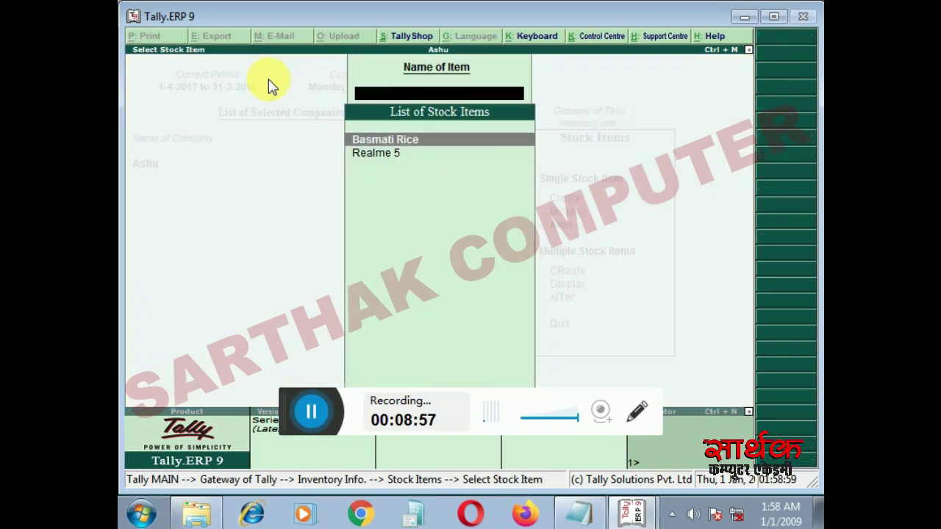
key(Return)
key(Escape)
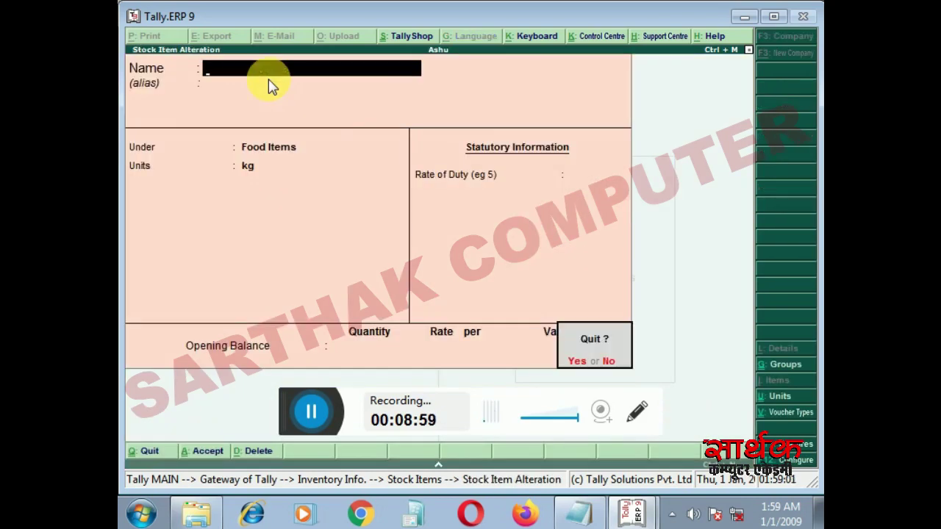
key(Return)
Step: Open the Realme 5 stock item for alteration, quit without saving changes, and return to the Stock Items menu
key(Return)
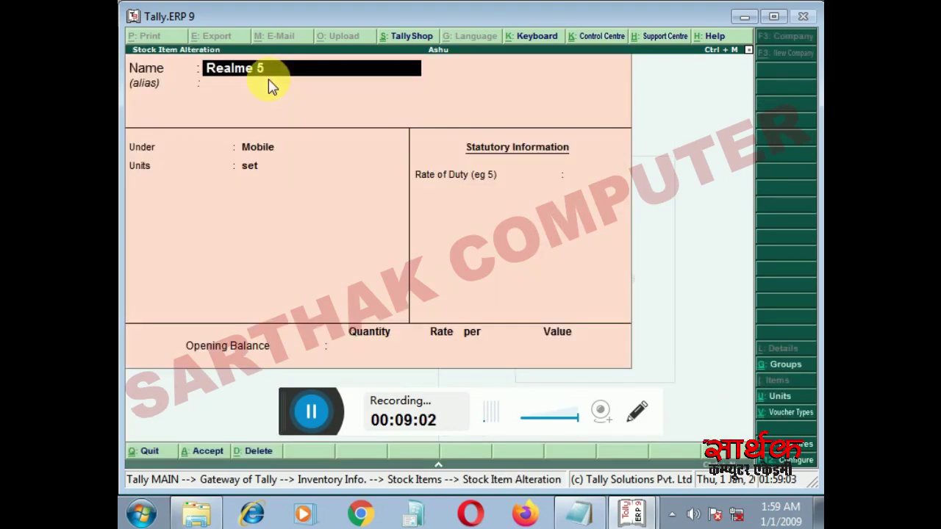
key(BackSpace)
key(Escape)
key(Return)
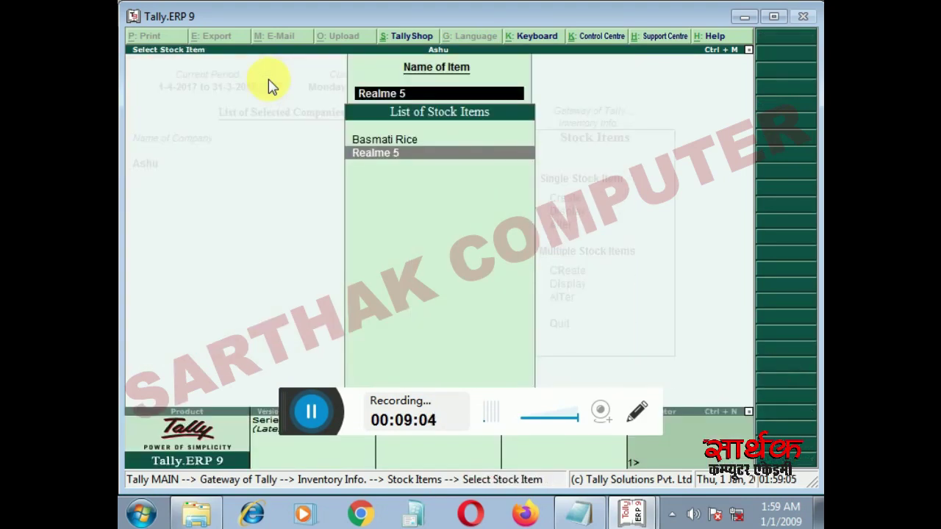
key(BackSpace)
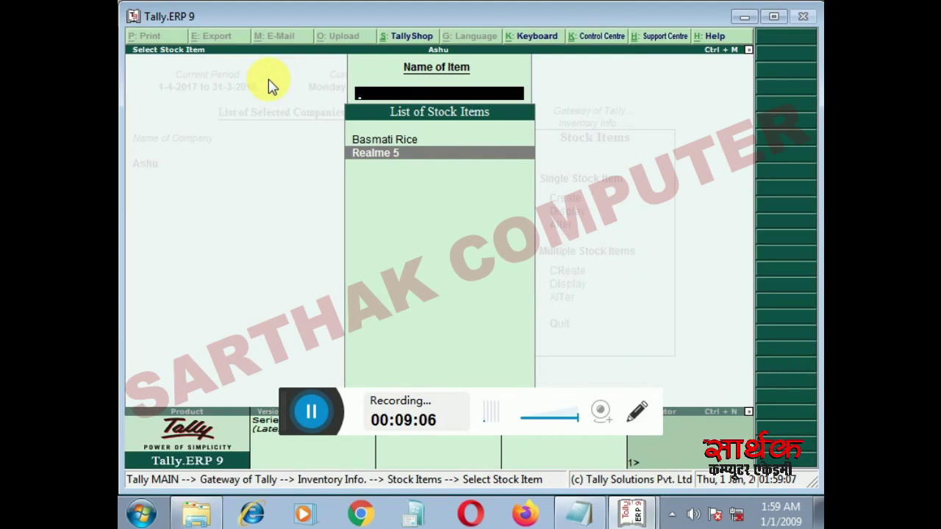
key(Escape)
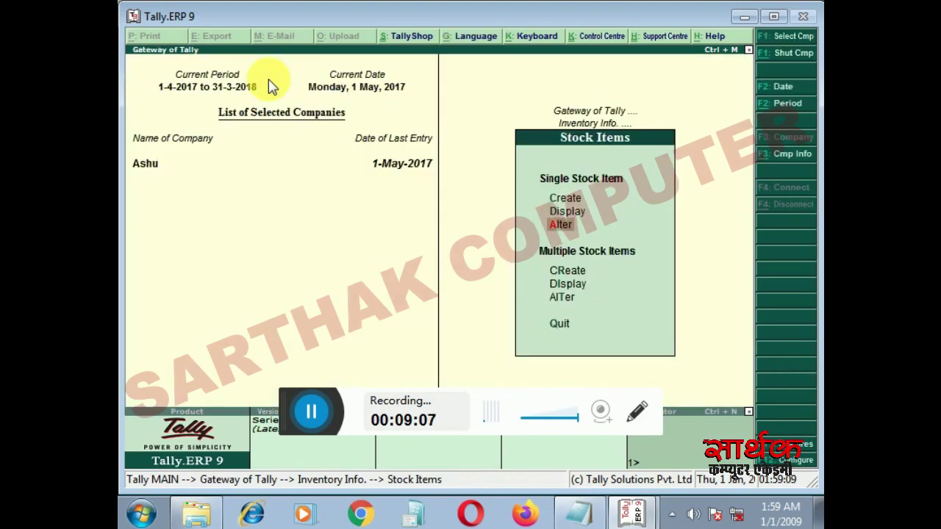